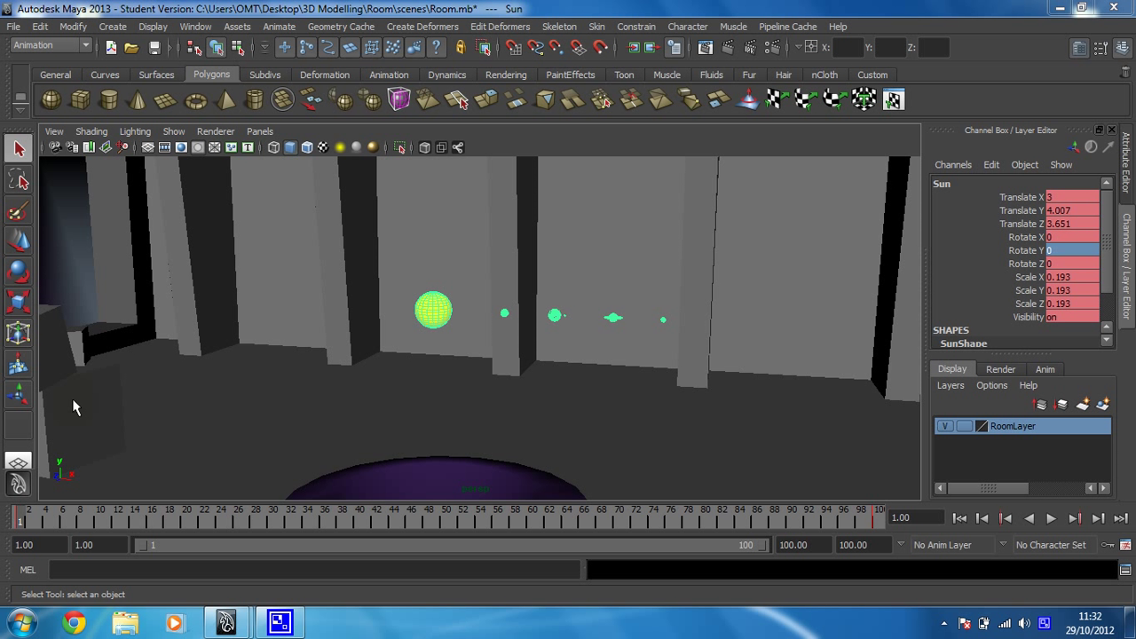
# - Delete all keyed channels from the Sun so it no longer animates
pyautogui.click(441, 310)
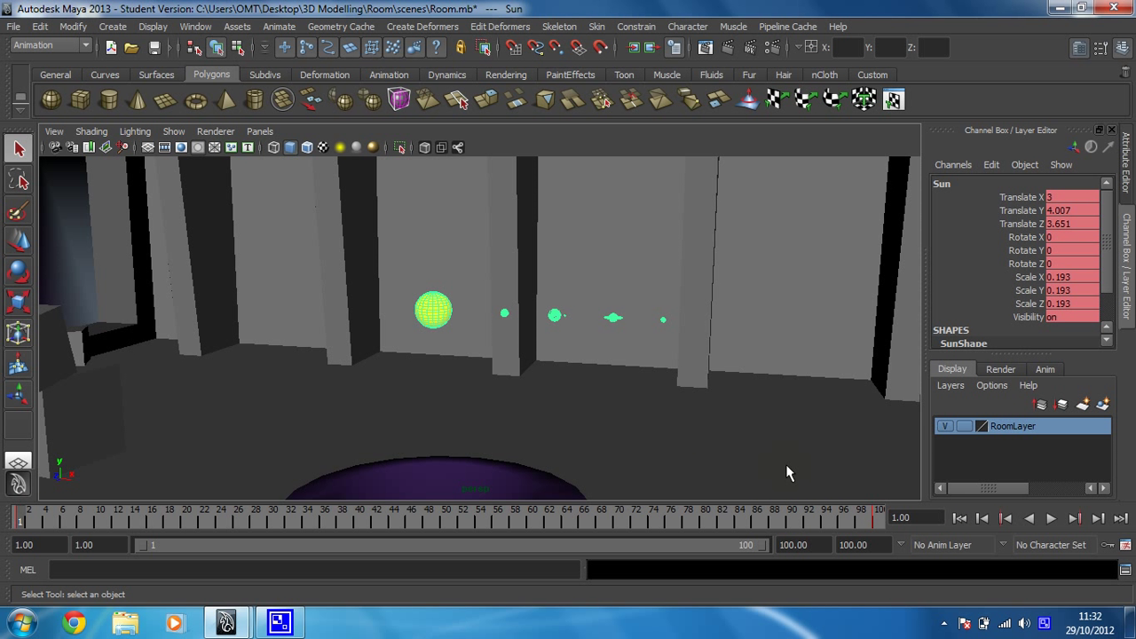
pyautogui.click(41, 26)
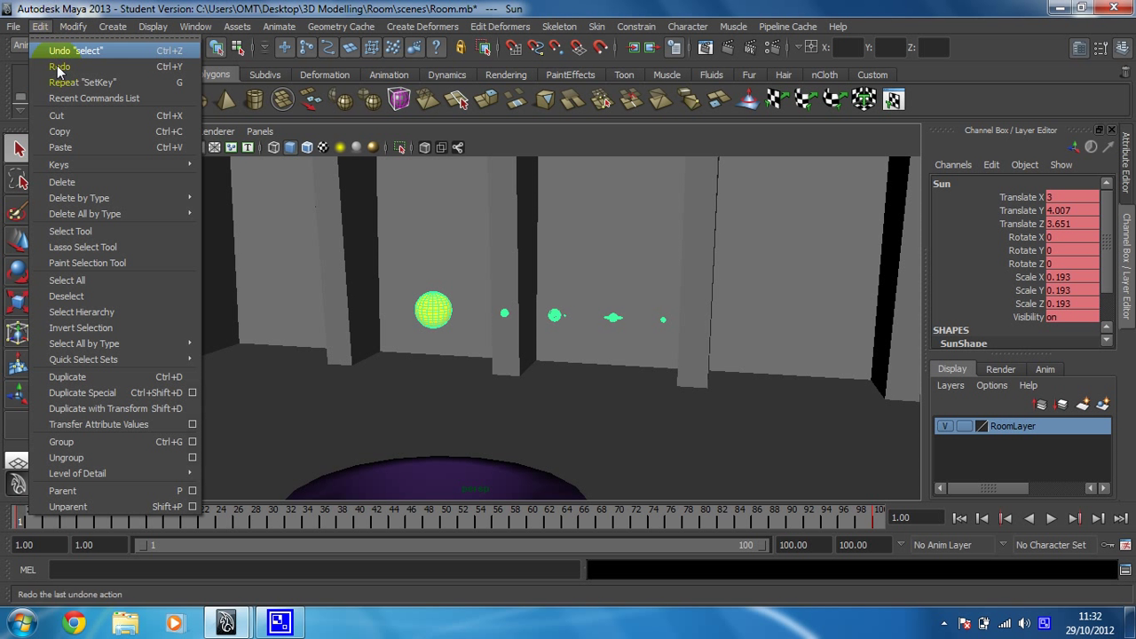
pyautogui.moveTo(152, 200)
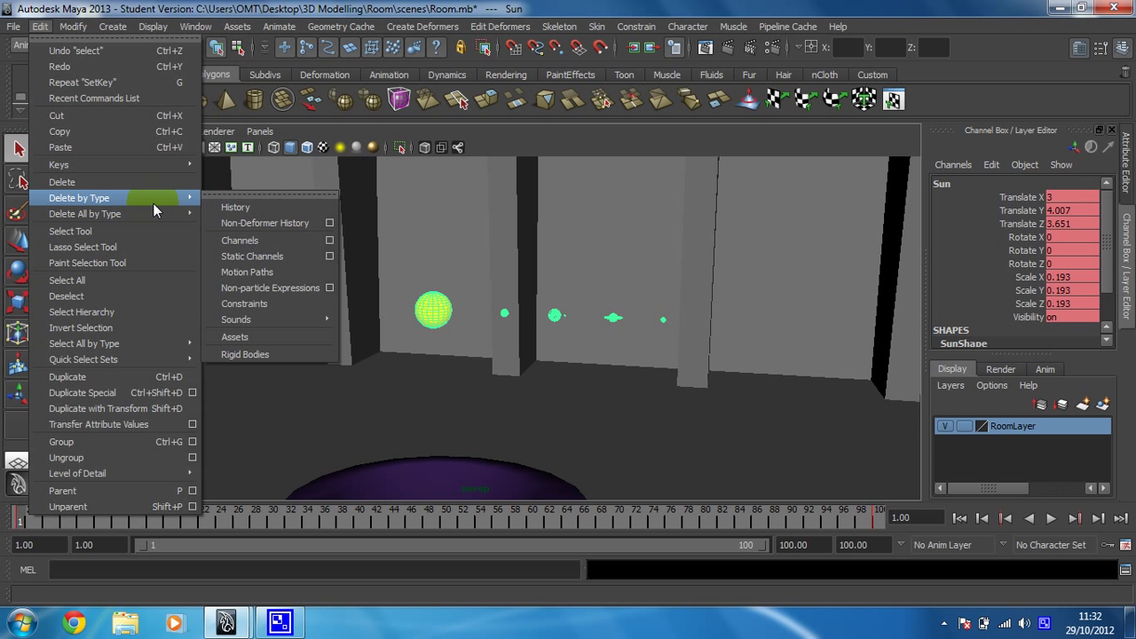
pyautogui.click(252, 241)
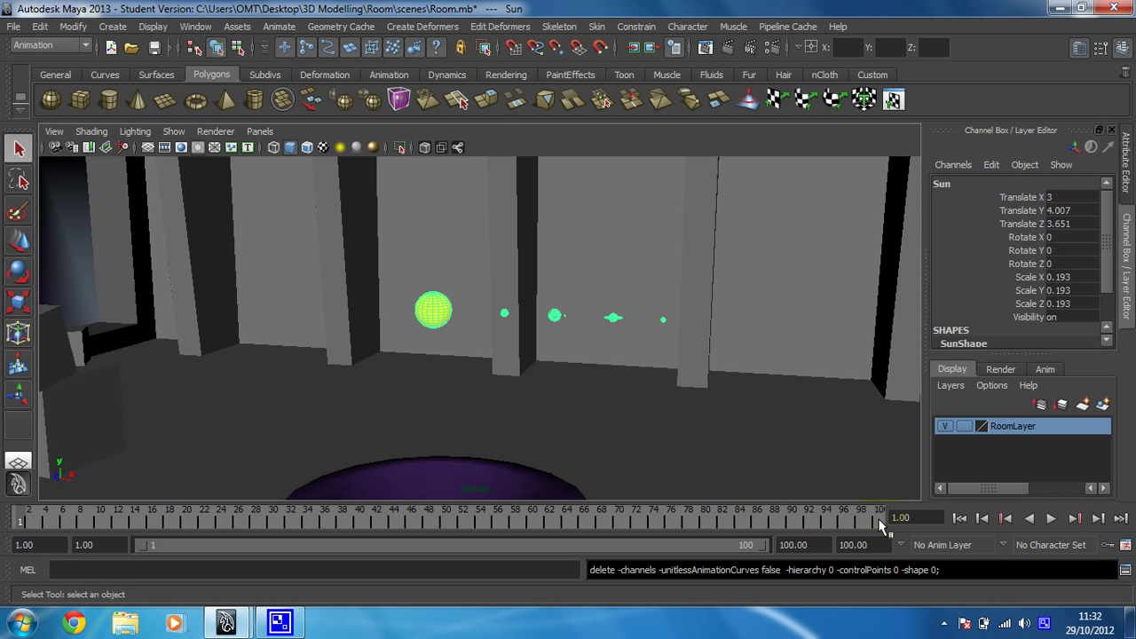
# - Play the animation to check the Sun, stop it, and return to frame 1
pyautogui.click(1052, 522)
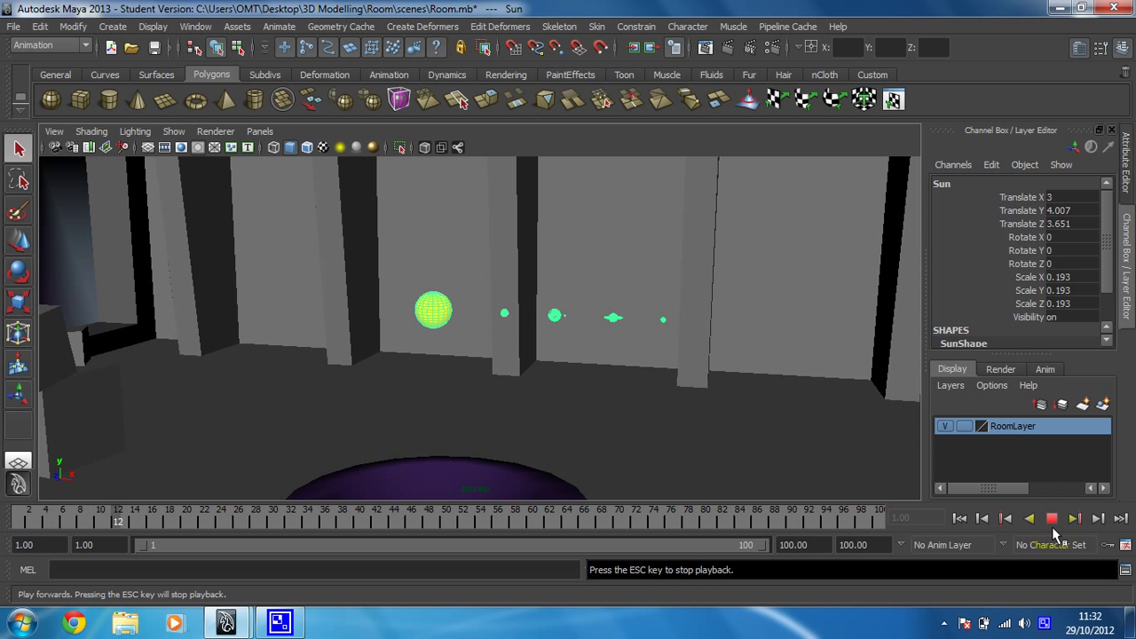
pyautogui.click(1052, 522)
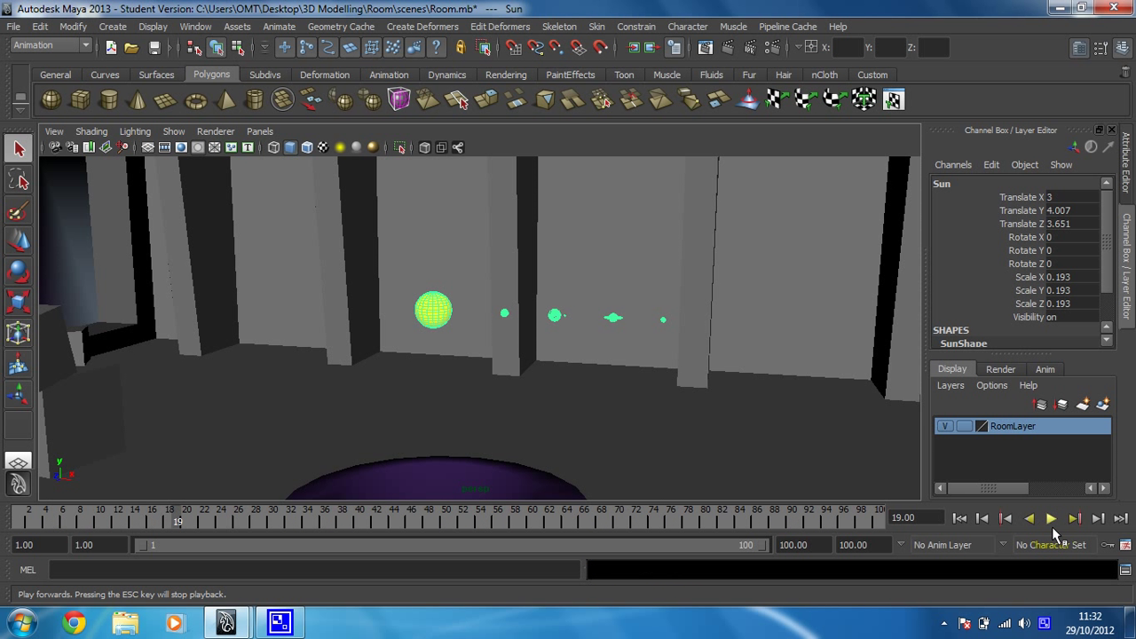
pyautogui.click(20, 522)
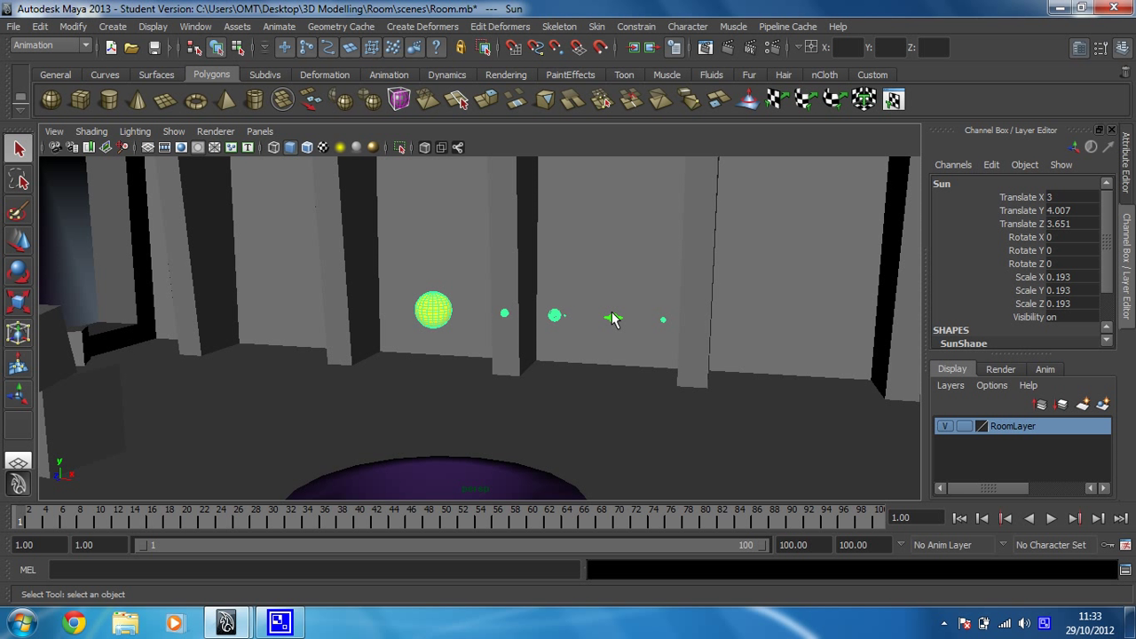
# - Select the small green Planet sphere and group it into a new group1
pyautogui.click(502, 335)
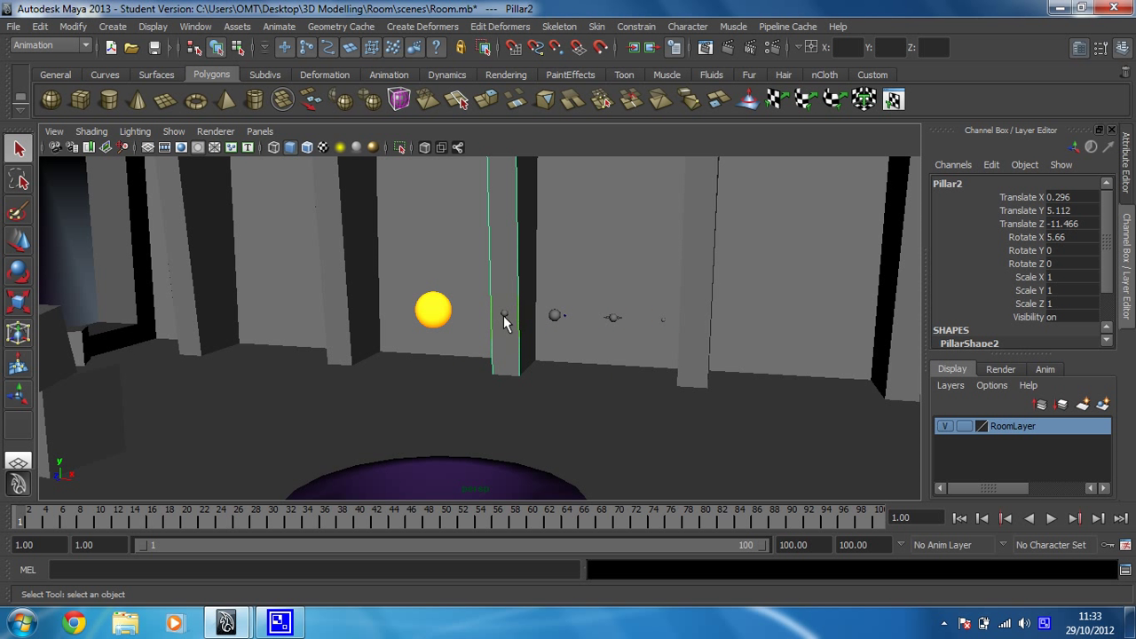
pyautogui.click(504, 312)
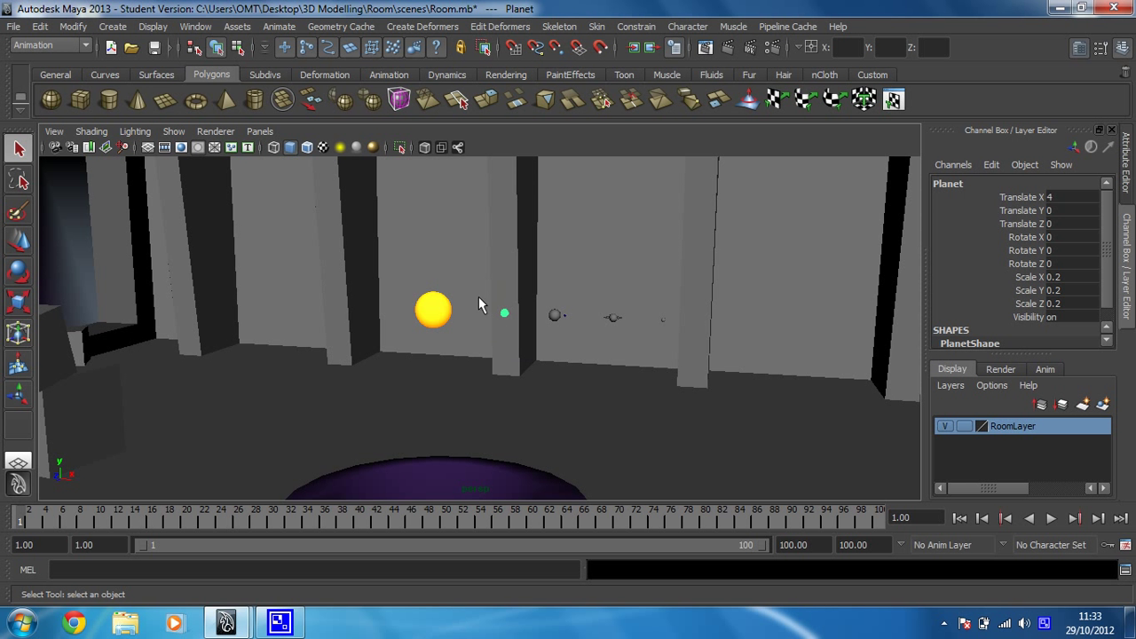
pyautogui.keyDown('alt'); pyautogui.moveTo(478, 296); pyautogui.dragTo(682, 300, button='right'); pyautogui.keyUp('alt')
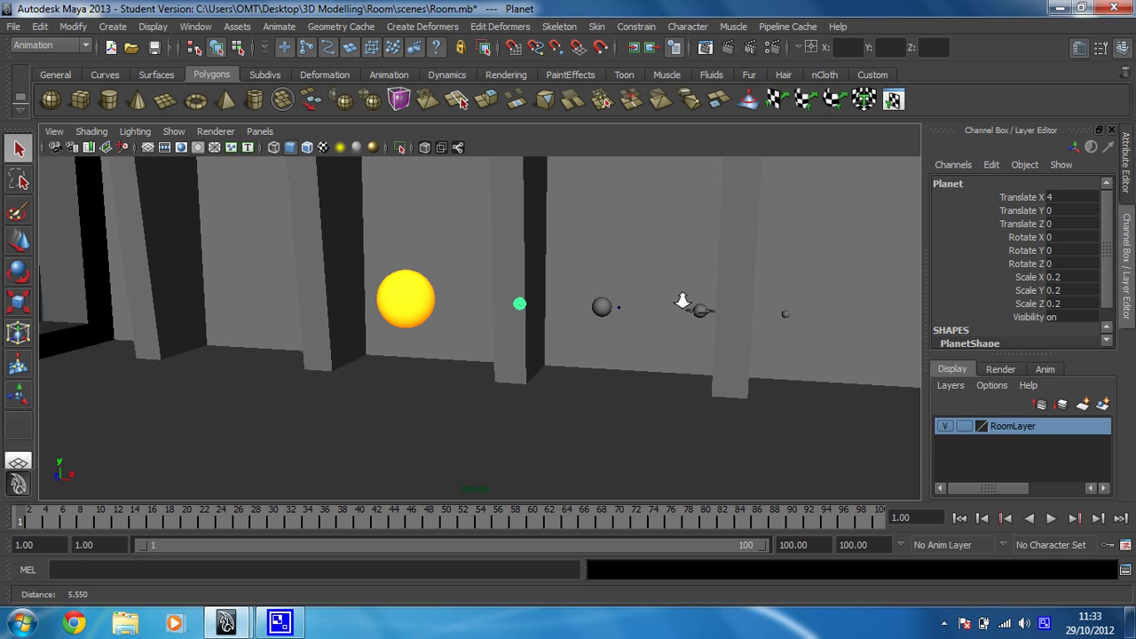
pyautogui.keyDown('alt'); pyautogui.moveTo(619, 286); pyautogui.dragTo(525, 293, button='middle'); pyautogui.keyUp('alt')
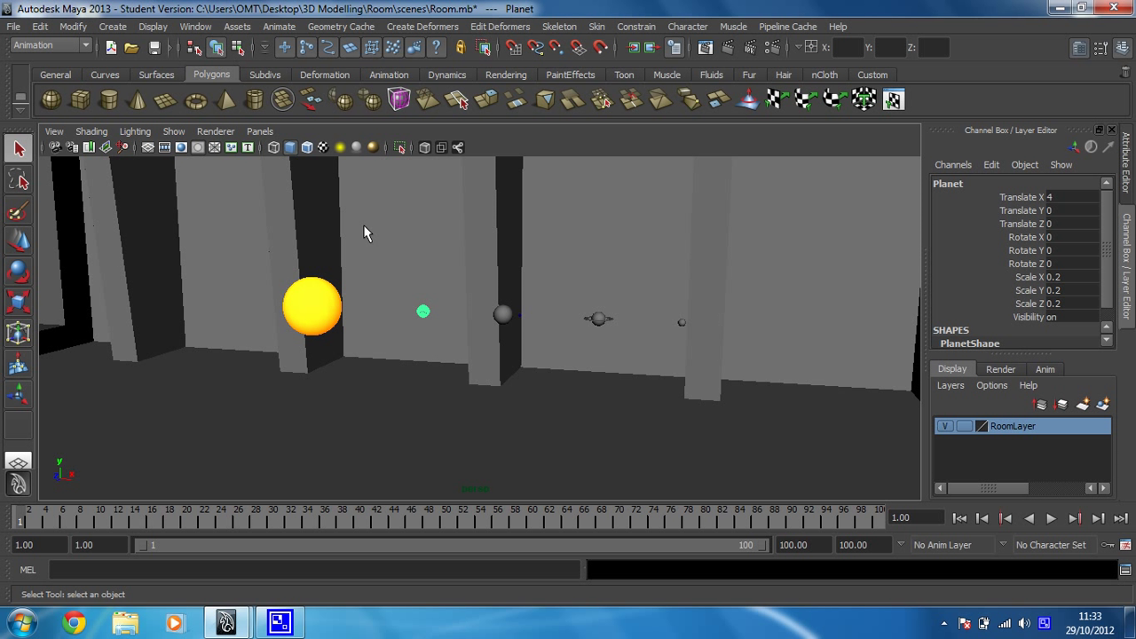
pyautogui.click(40, 26)
pyautogui.click(110, 446)
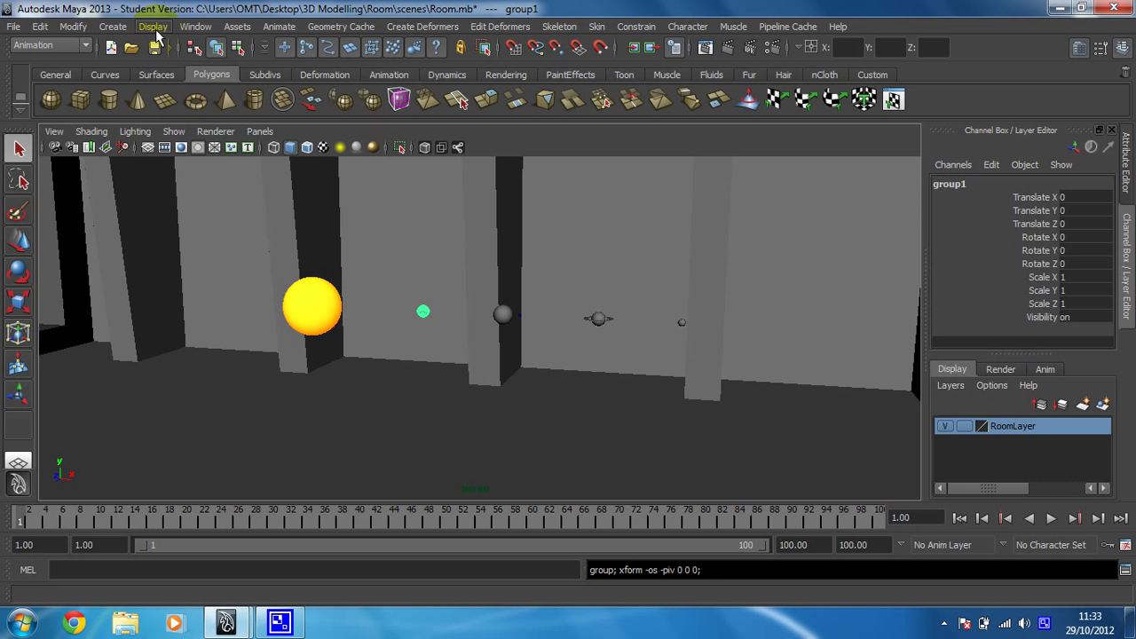
pyautogui.click(187, 27)
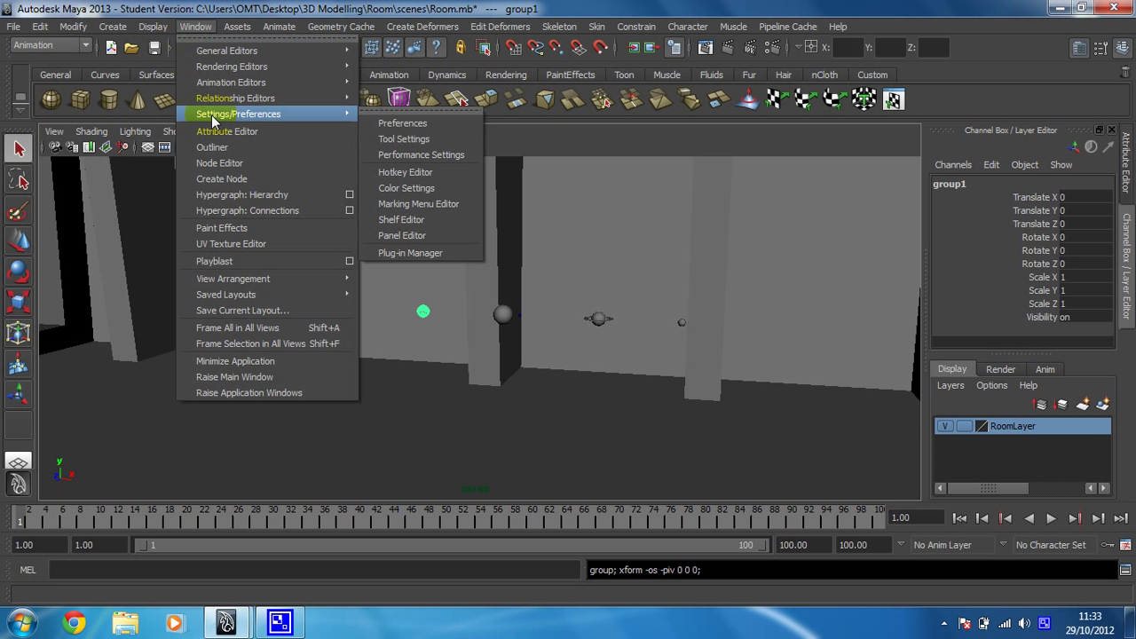
pyautogui.click(226, 148)
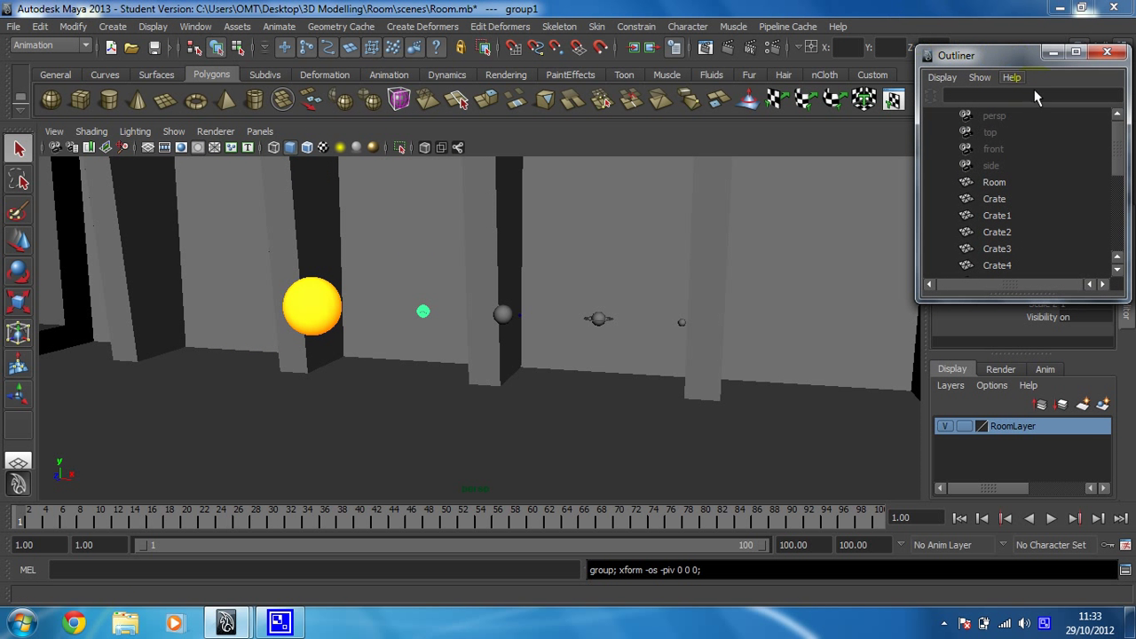
pyautogui.moveTo(1044, 299); pyautogui.dragTo(1018, 510)
pyautogui.scroll(-1, 1005, 400)
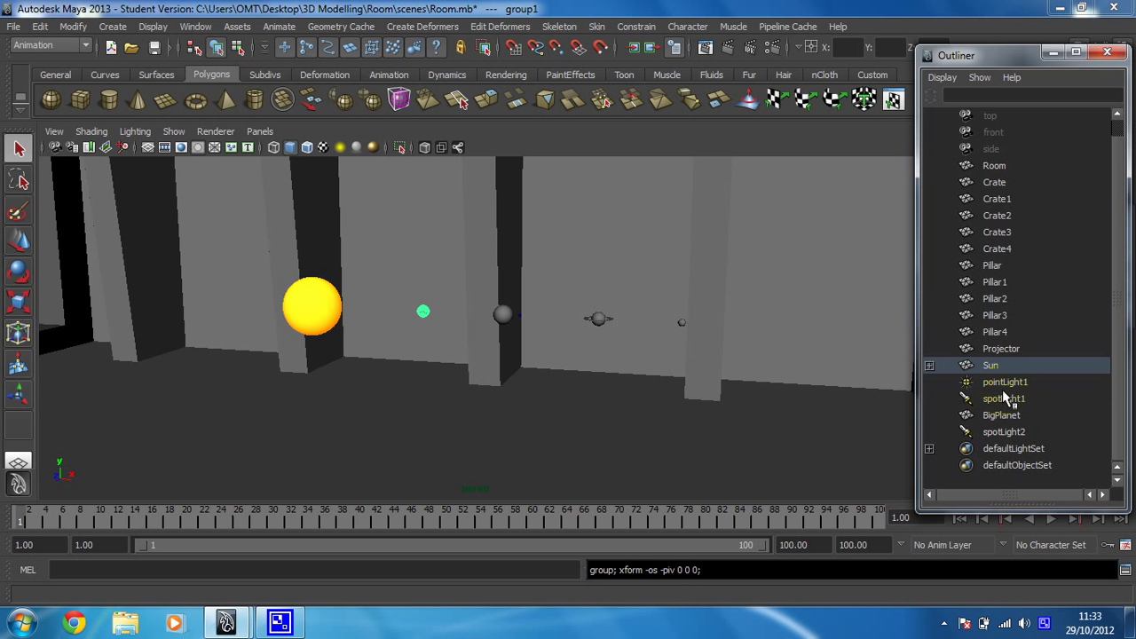
pyautogui.click(929, 365)
pyautogui.scroll(-2, 976, 348)
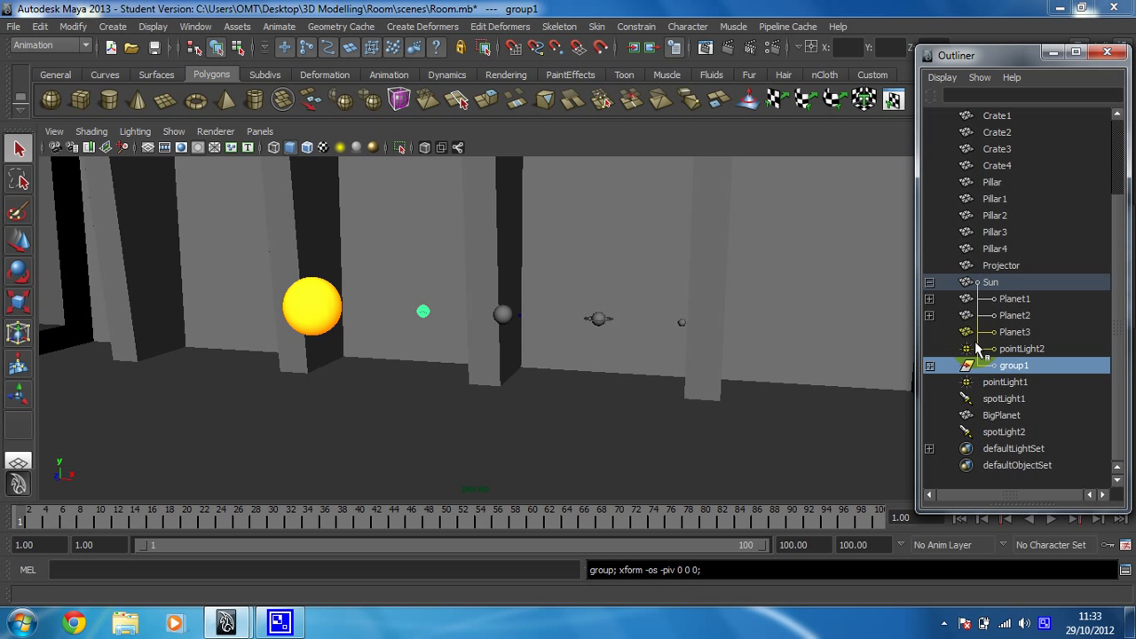
pyautogui.moveTo(975, 343); pyautogui.dragTo(930, 370, button='middle')
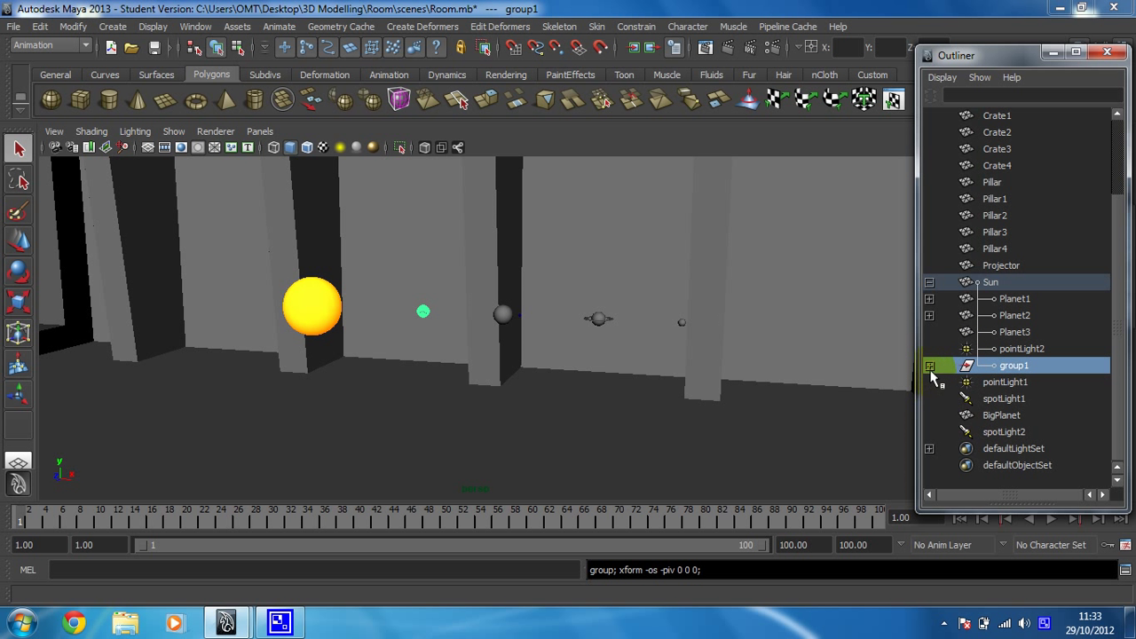
pyautogui.click(930, 366)
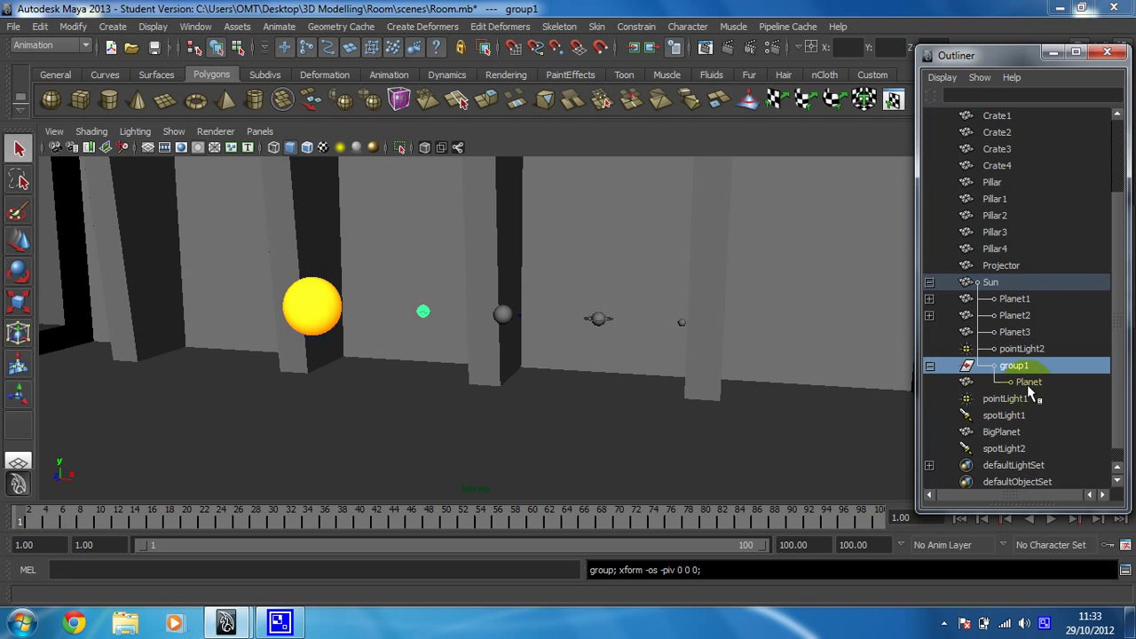
pyautogui.click(1028, 387)
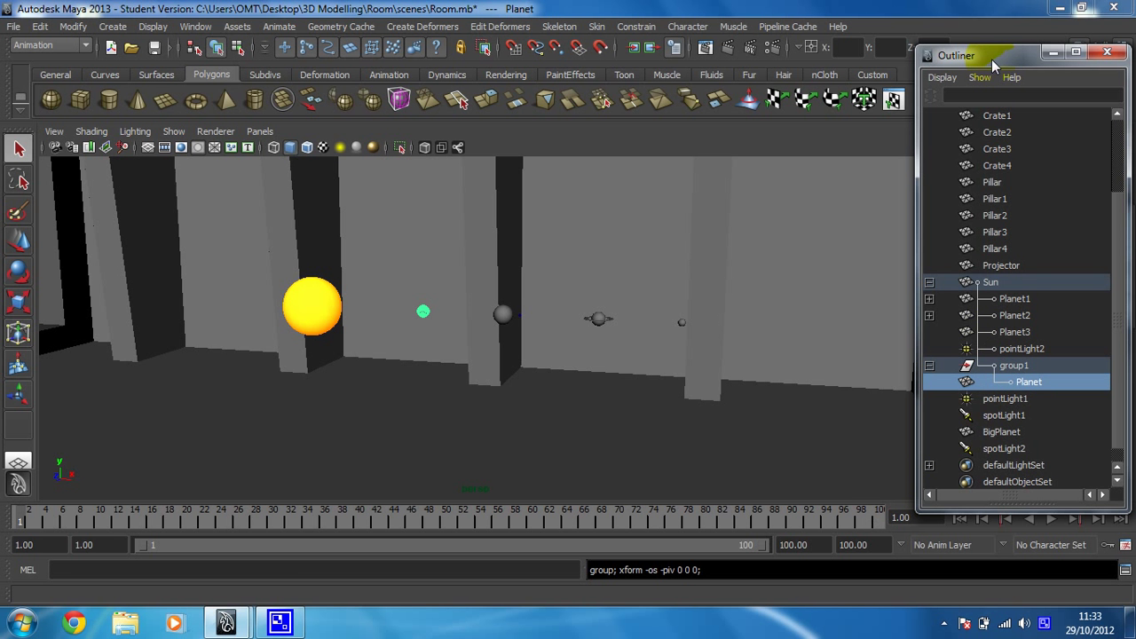
pyautogui.moveTo(993, 65); pyautogui.dragTo(782, 49)
pyautogui.moveTo(791, 370); pyautogui.dragTo(808, 351, button='middle')
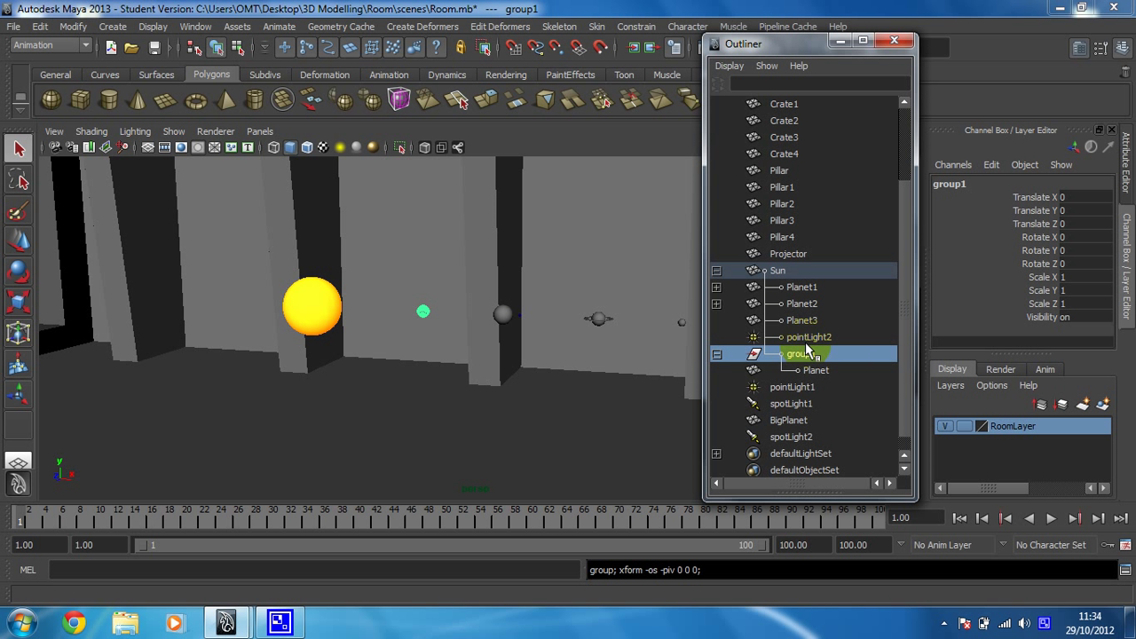
pyautogui.moveTo(806, 352)
pyautogui.mouseDown(button='middle')
pyautogui.moveTo(816, 355)
pyautogui.moveTo(808, 366)
pyautogui.mouseUp(button='middle')
pyautogui.click(810, 370)
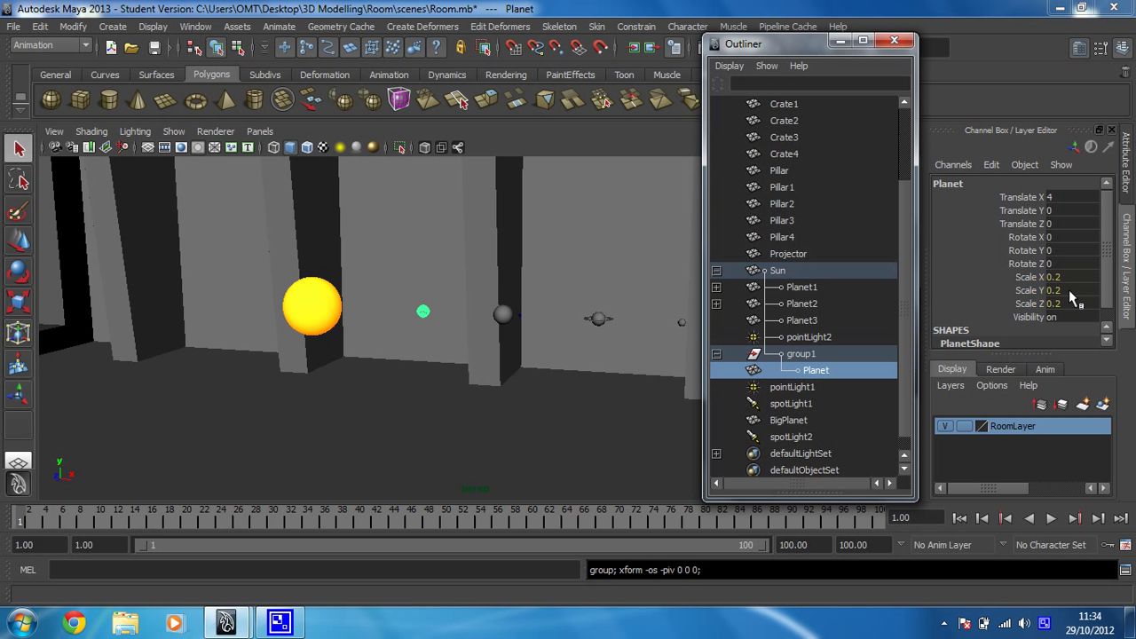
pyautogui.moveTo(815, 371)
pyautogui.mouseDown(button='middle')
pyautogui.moveTo(801, 370)
pyautogui.moveTo(807, 362)
pyautogui.mouseUp(button='middle')
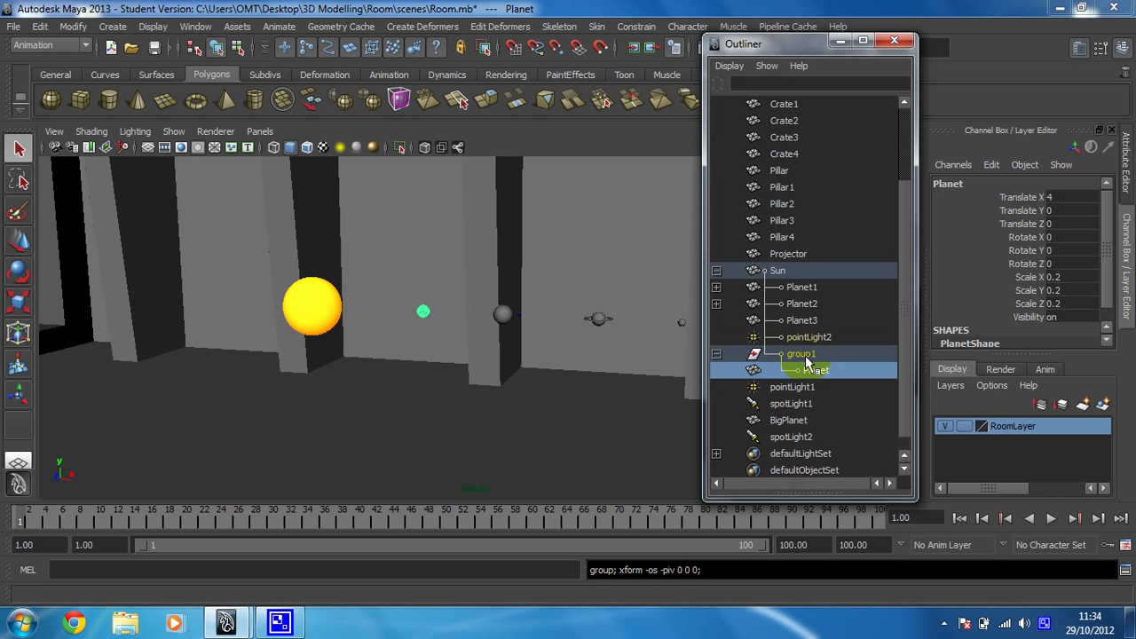
pyautogui.click(804, 355)
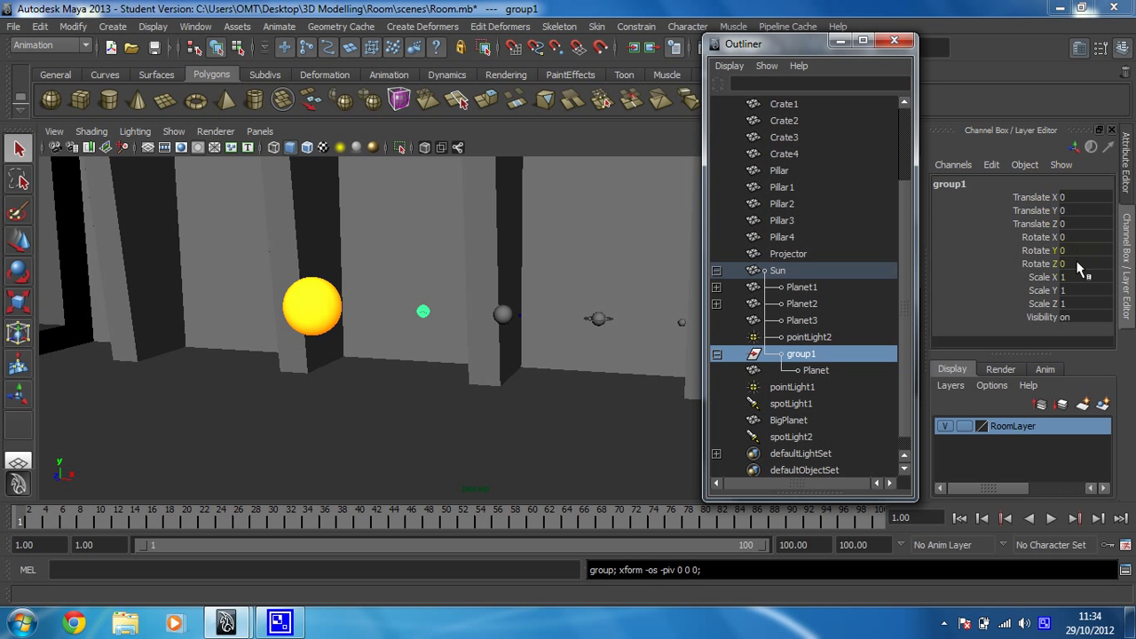
pyautogui.moveTo(754, 354); pyautogui.dragTo(761, 374, button='middle')
pyautogui.moveTo(761, 373); pyautogui.dragTo(792, 315, button='middle')
pyautogui.moveTo(788, 304); pyautogui.dragTo(786, 48, button='middle')
pyautogui.moveTo(785, 49); pyautogui.dragTo(878, 44)
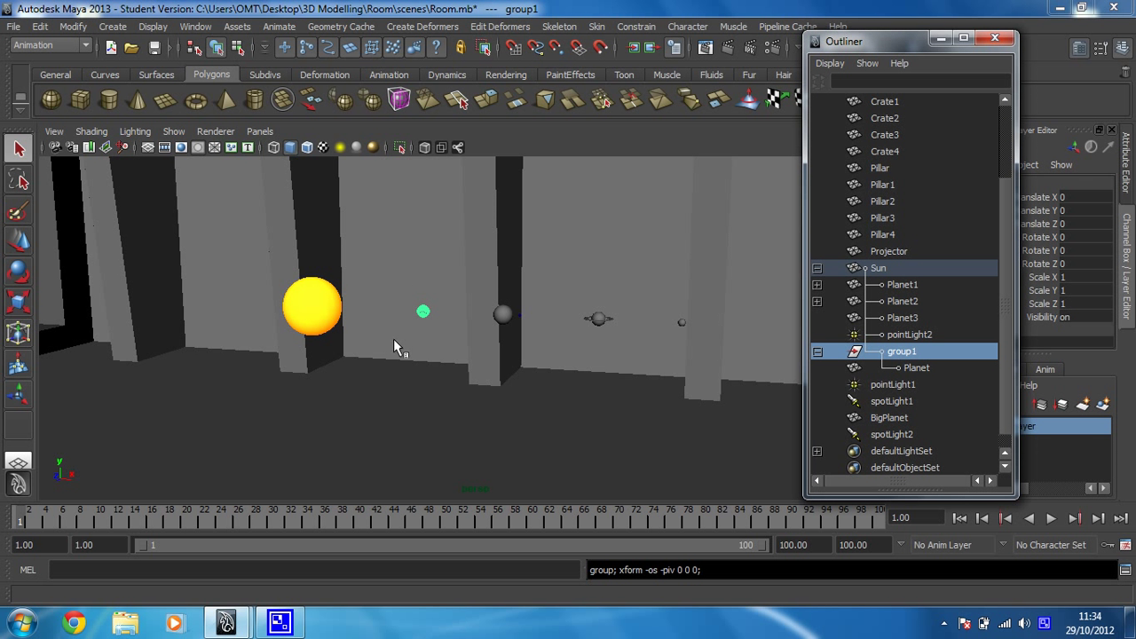
pyautogui.press('w')
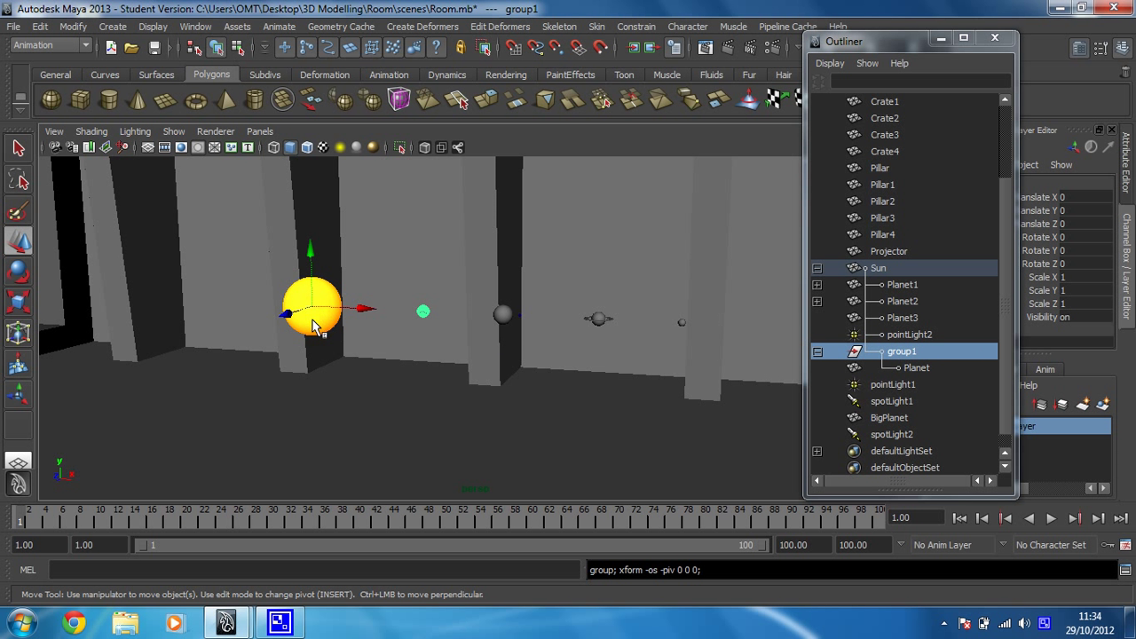
pyautogui.press('e')
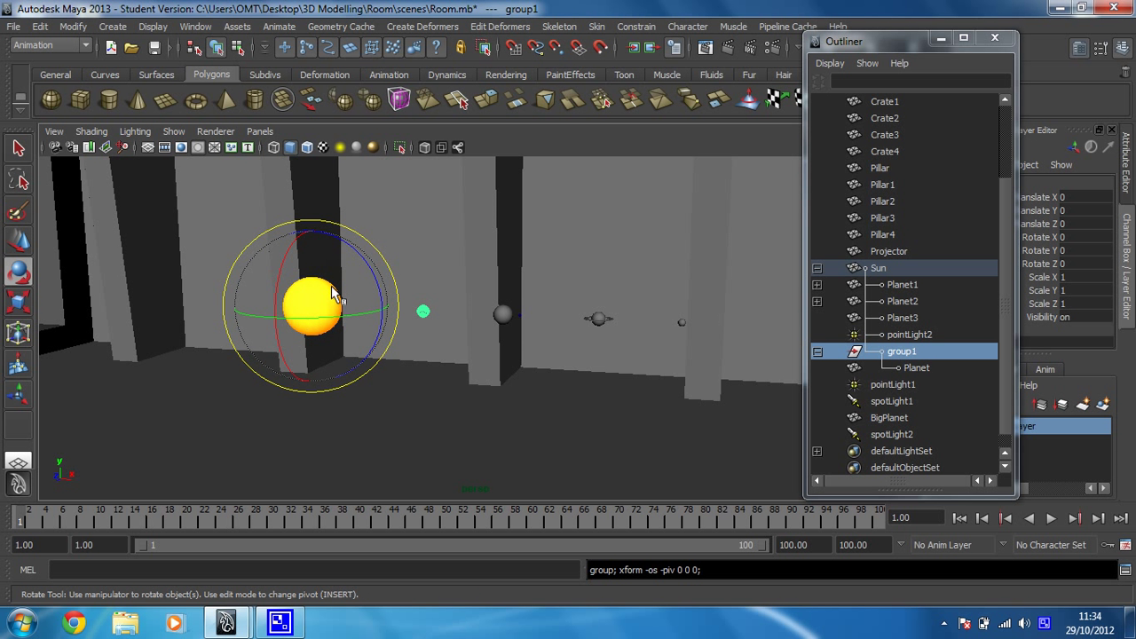
pyautogui.click(903, 352)
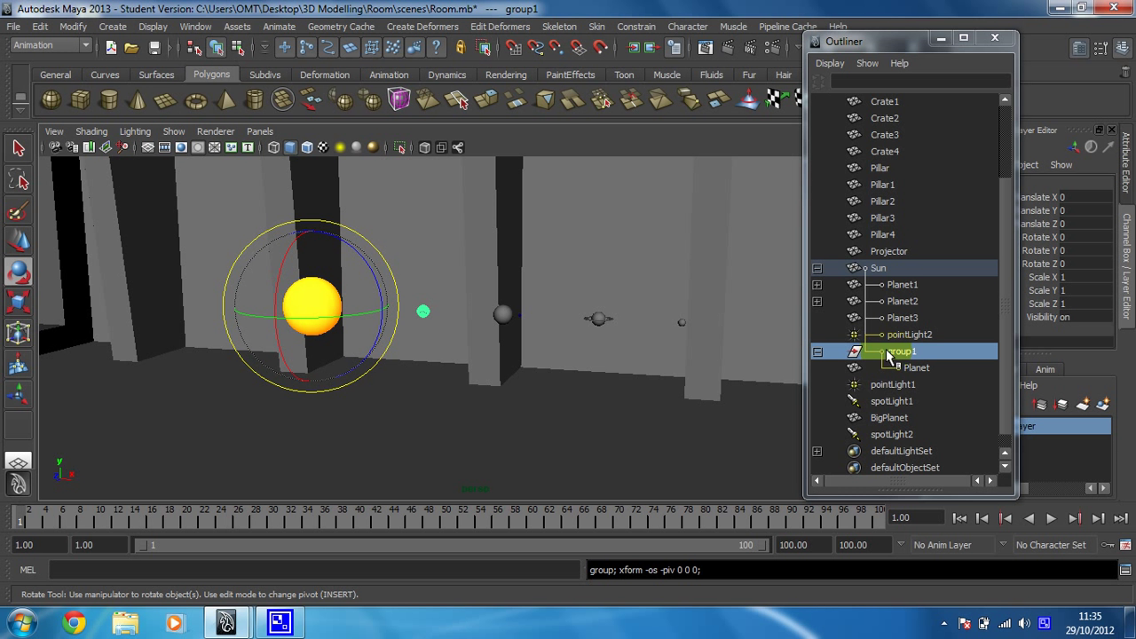
pyautogui.moveTo(903, 352); pyautogui.dragTo(878, 272, button='middle')
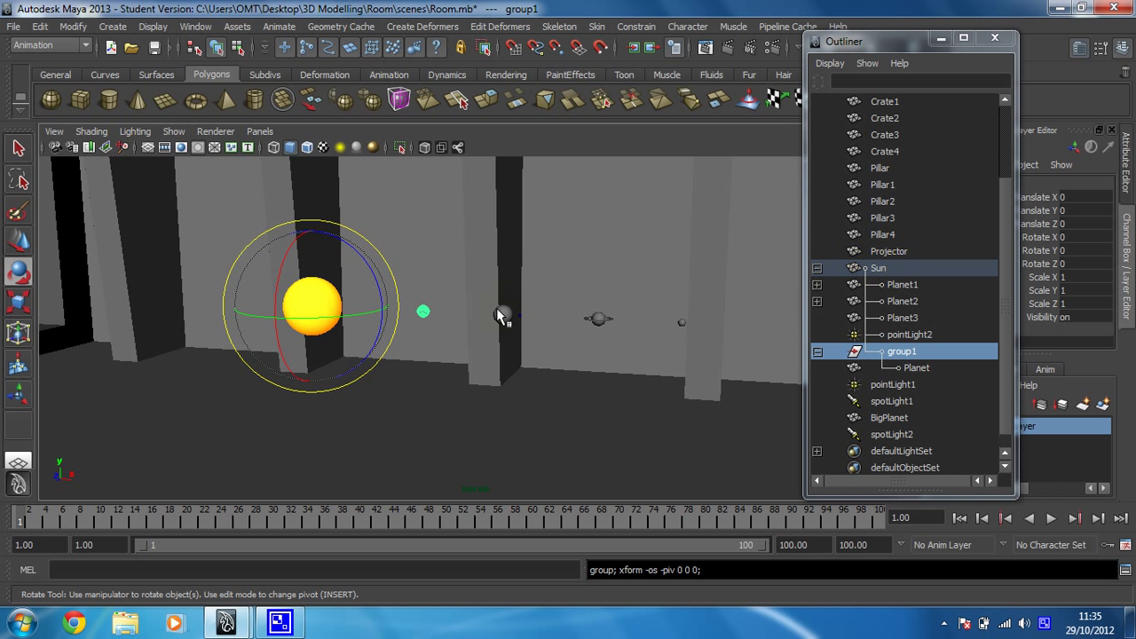
pyautogui.moveTo(310, 321); pyautogui.dragTo(249, 315)
pyautogui.hotkey('ctrl', 'z')
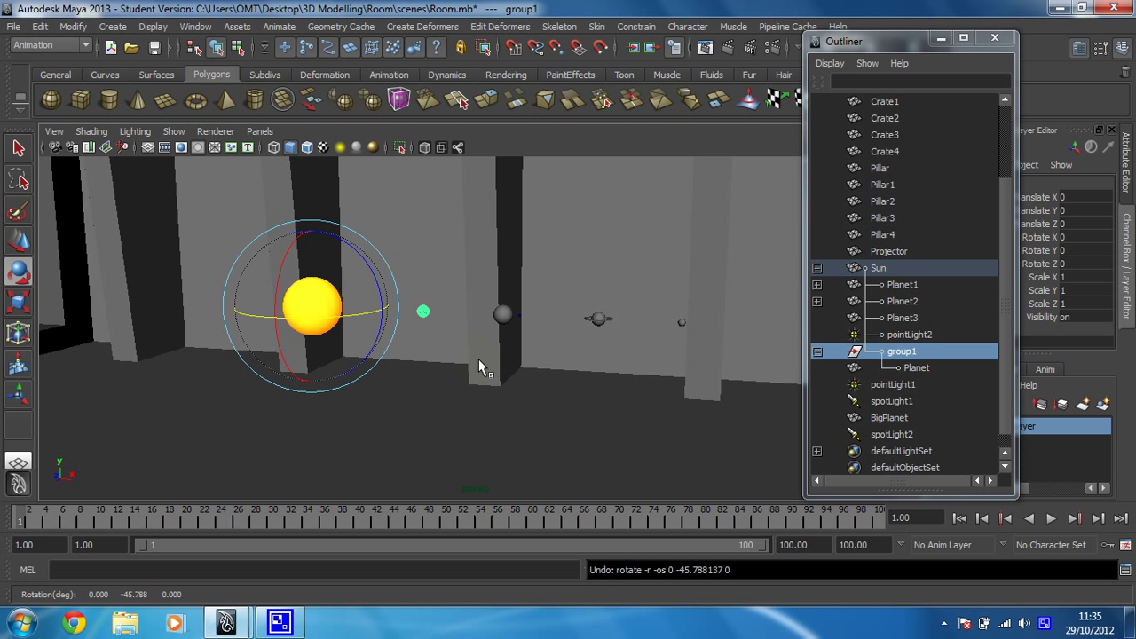
# - Group Planet1, Planet2 and Planet3 separately, creating group2, group3 and group4
pyautogui.click(503, 318)
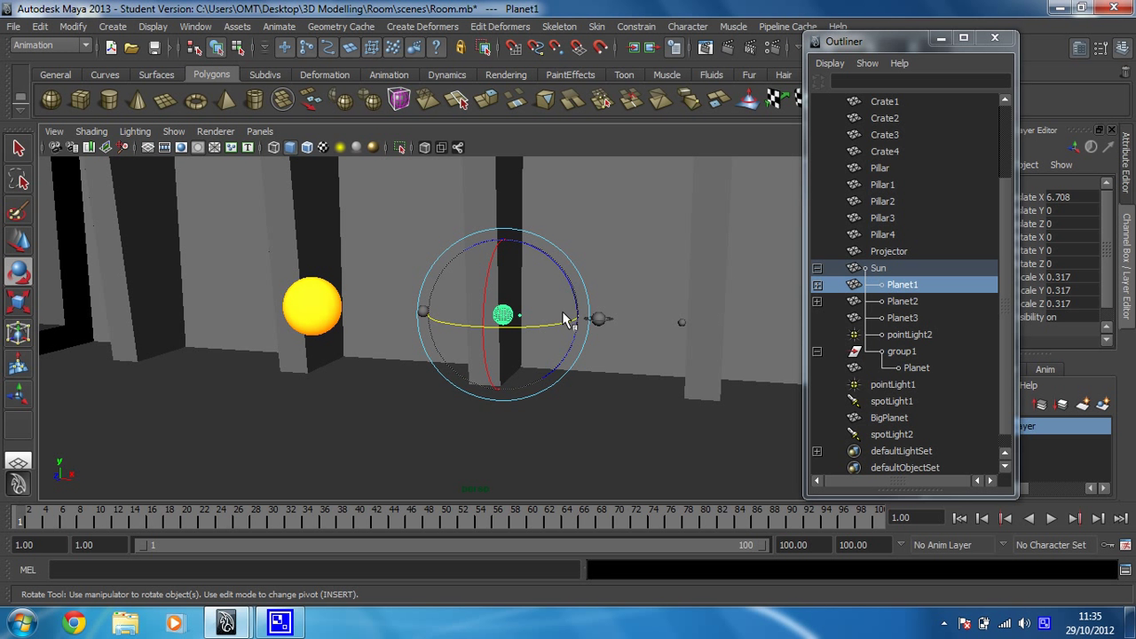
pyautogui.hotkey('ctrl', 'g')
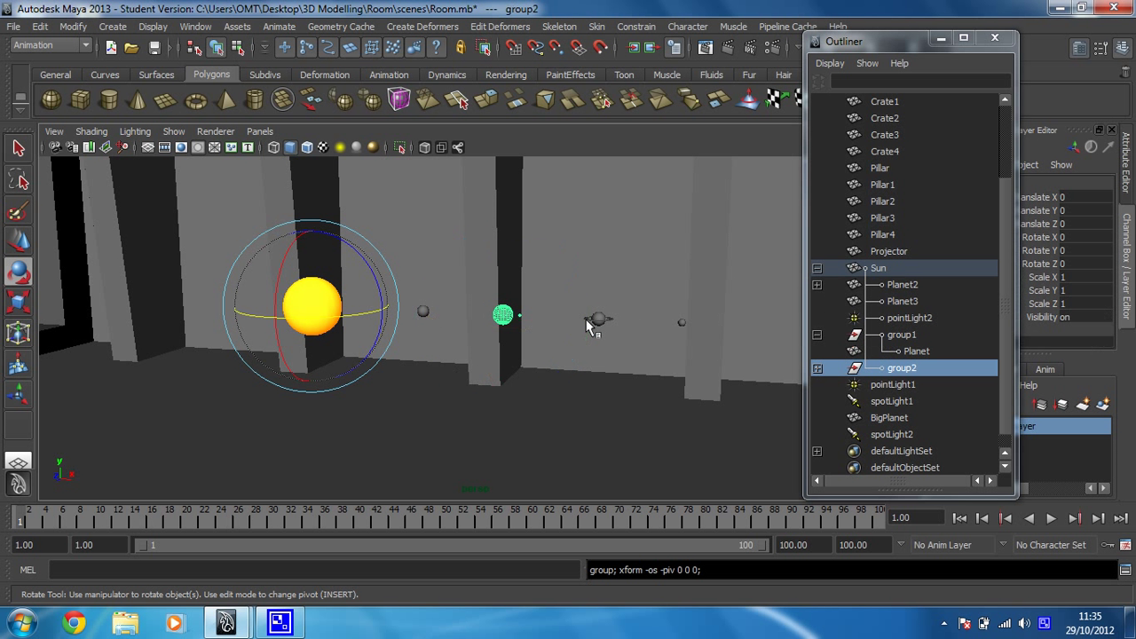
pyautogui.click(599, 315)
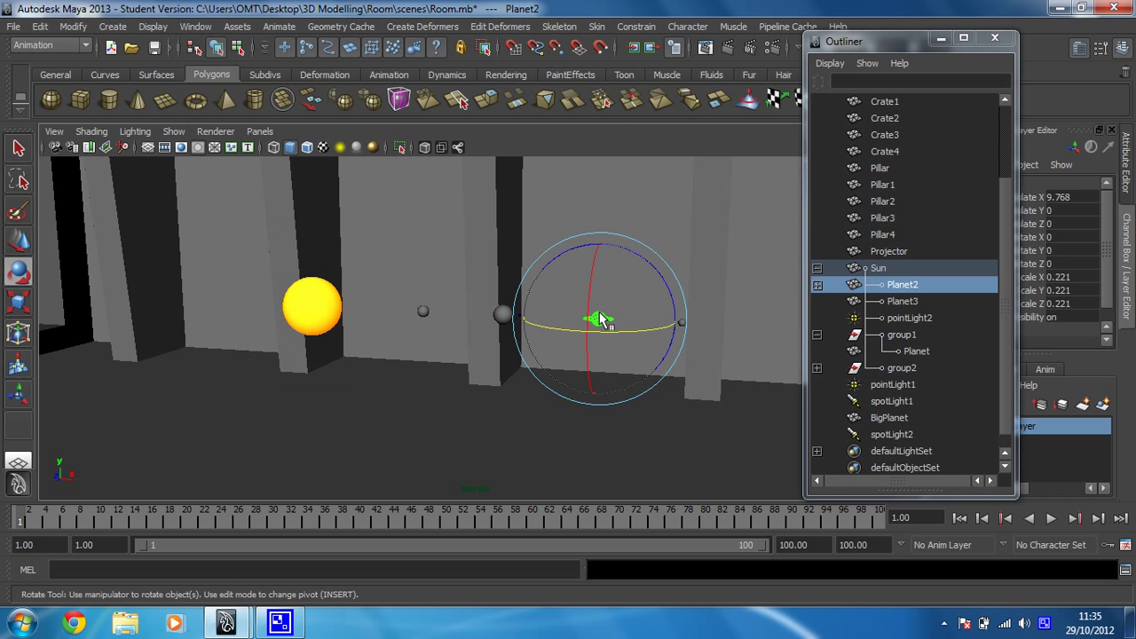
pyautogui.hotkey('ctrl', 'g')
pyautogui.click(684, 323)
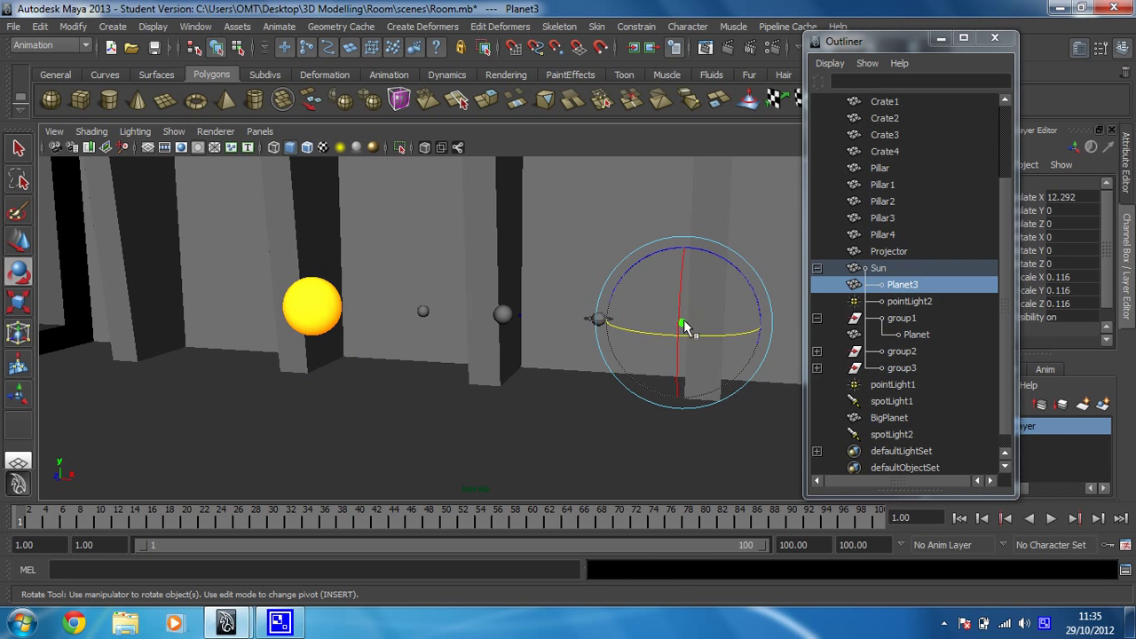
pyautogui.hotkey('ctrl', 'g')
# - Move in on the spheres and group the Moon on its own as group5
pyautogui.keyDown('alt'); pyautogui.moveTo(476, 327); pyautogui.dragTo(778, 331, button='right'); pyautogui.keyUp('alt')
pyautogui.keyDown('alt'); pyautogui.moveTo(616, 349); pyautogui.dragTo(455, 351, button='middle'); pyautogui.keyUp('alt')
pyautogui.keyDown('alt'); pyautogui.moveTo(455, 351); pyautogui.dragTo(686, 338, button='right'); pyautogui.keyUp('alt')
pyautogui.click(405, 313)
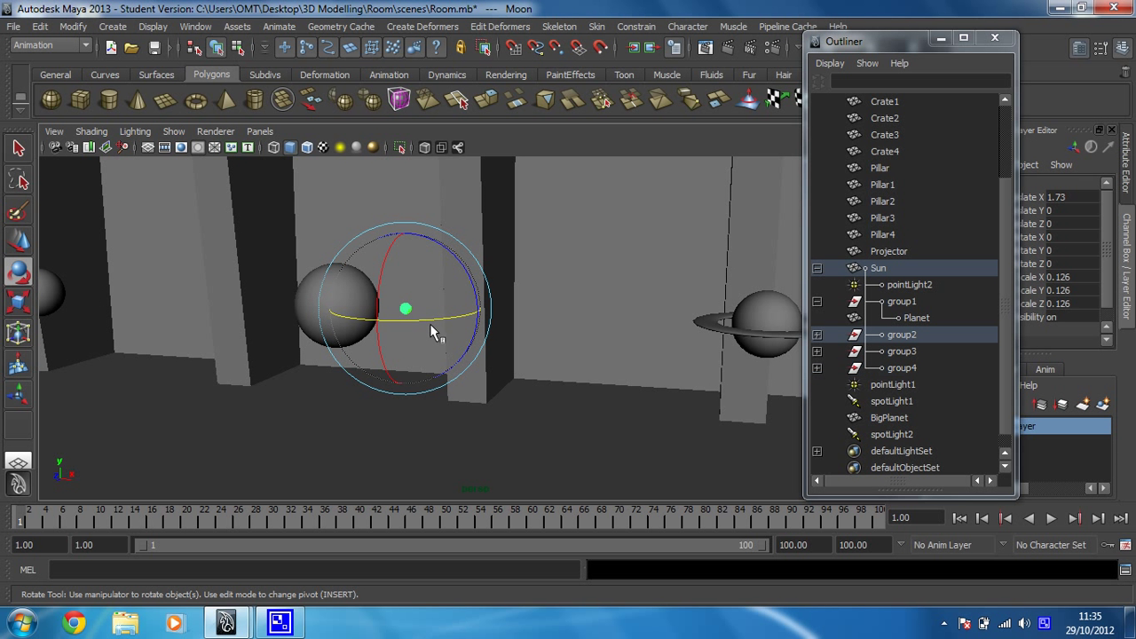
pyautogui.hotkey('ctrl', 'g')
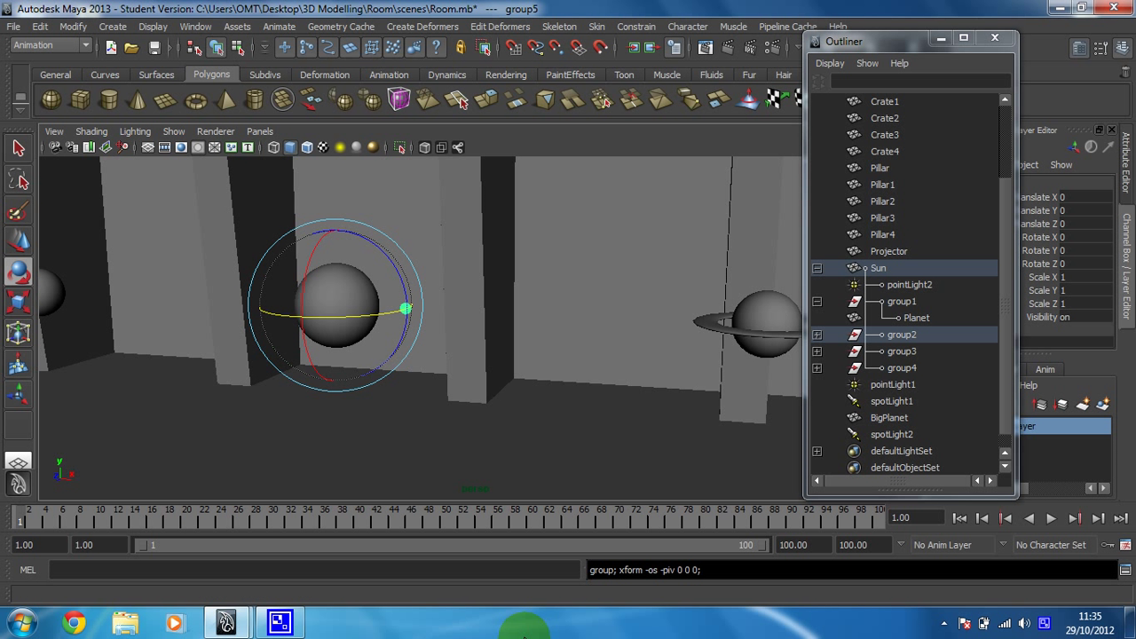
pyautogui.rightClick(1045, 626)
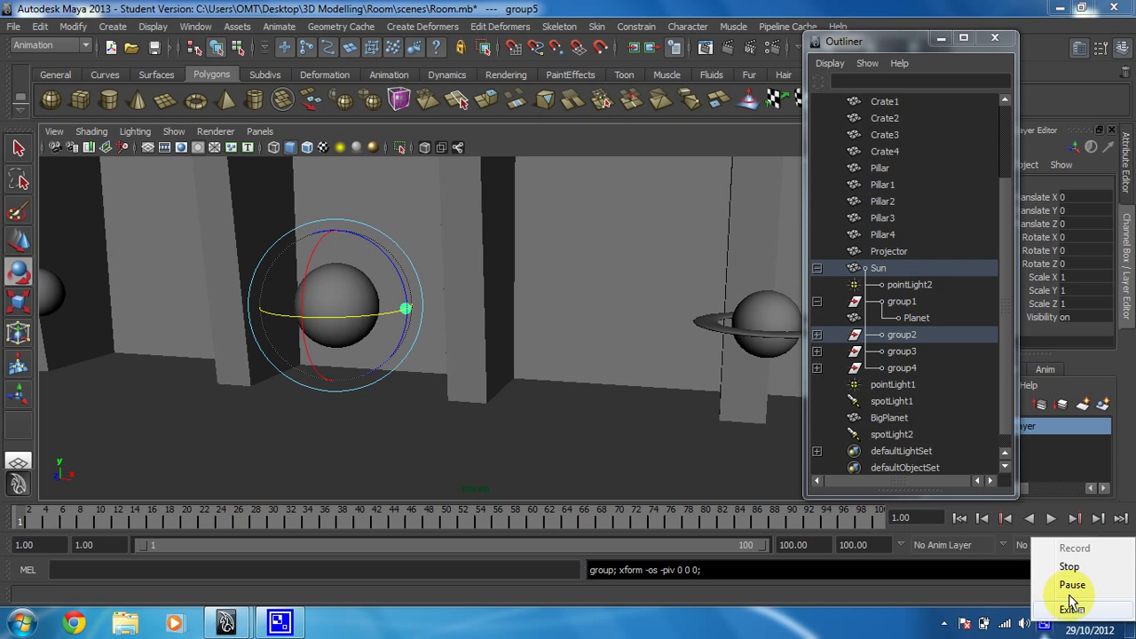